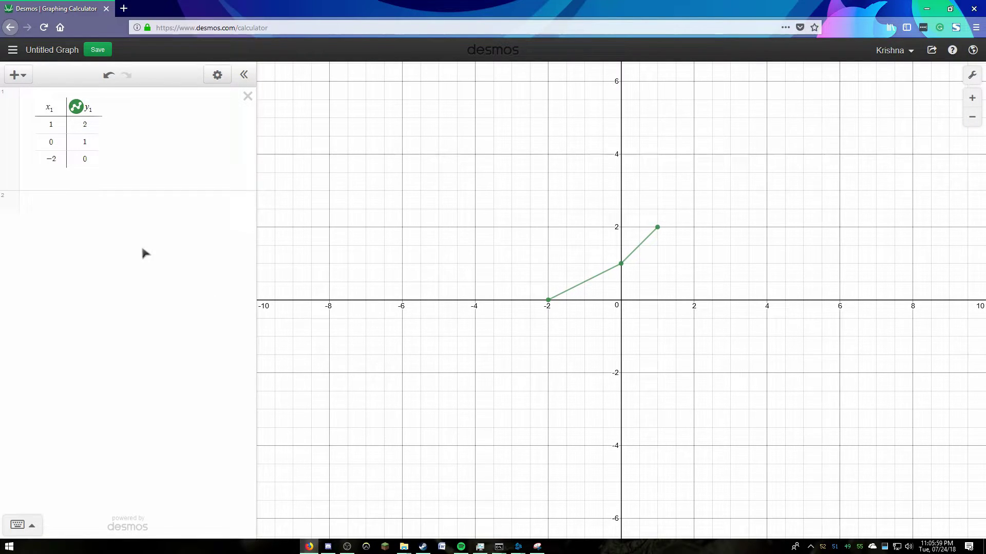
Add the point (1,2) as a second expression below the table, hidden on the graph.
left_click(108, 213)
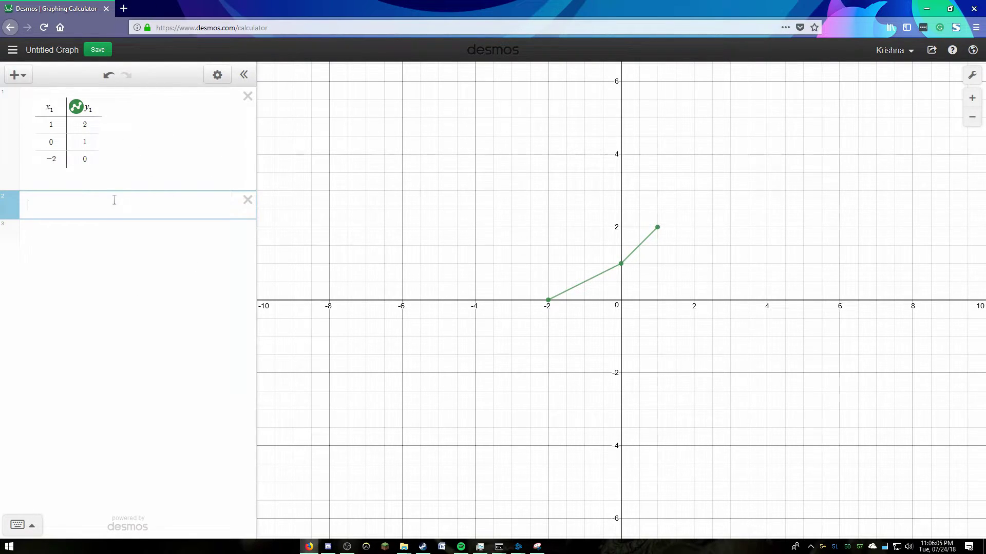
type("(1,2)")
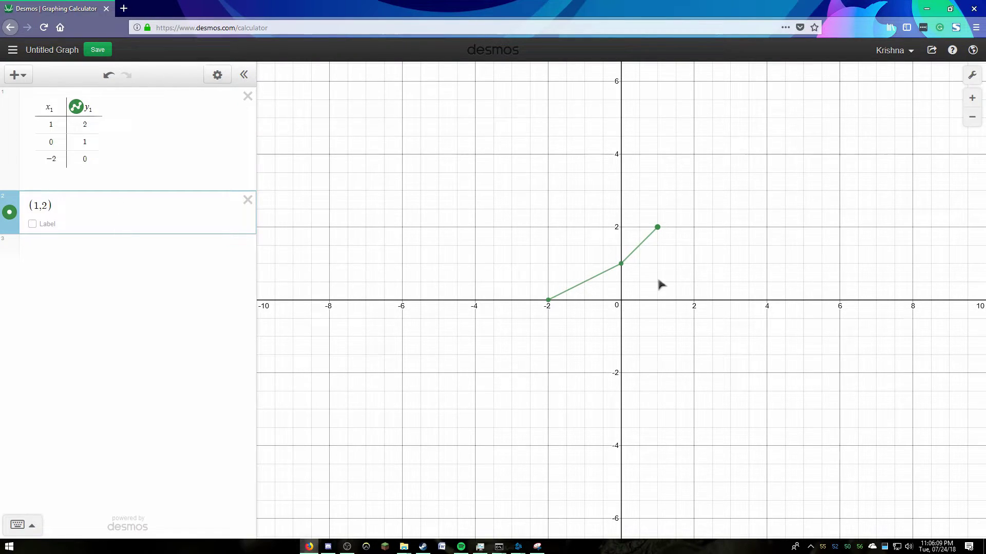
left_click(13, 213)
Tick the label option and colour the (1,2) point purple, leaving it hidden.
left_click(32, 224)
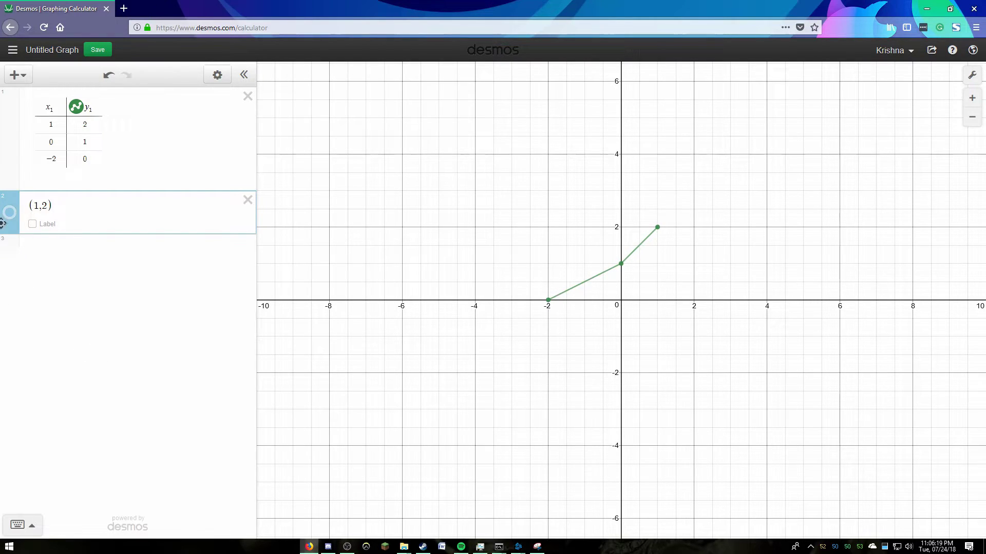
left_click(13, 216)
left_click(12, 215)
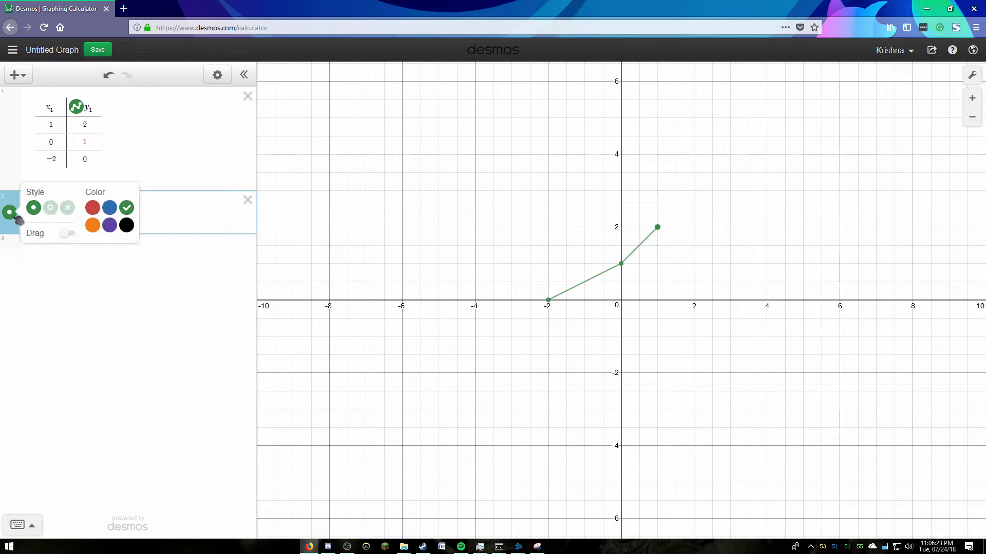
left_click(110, 225)
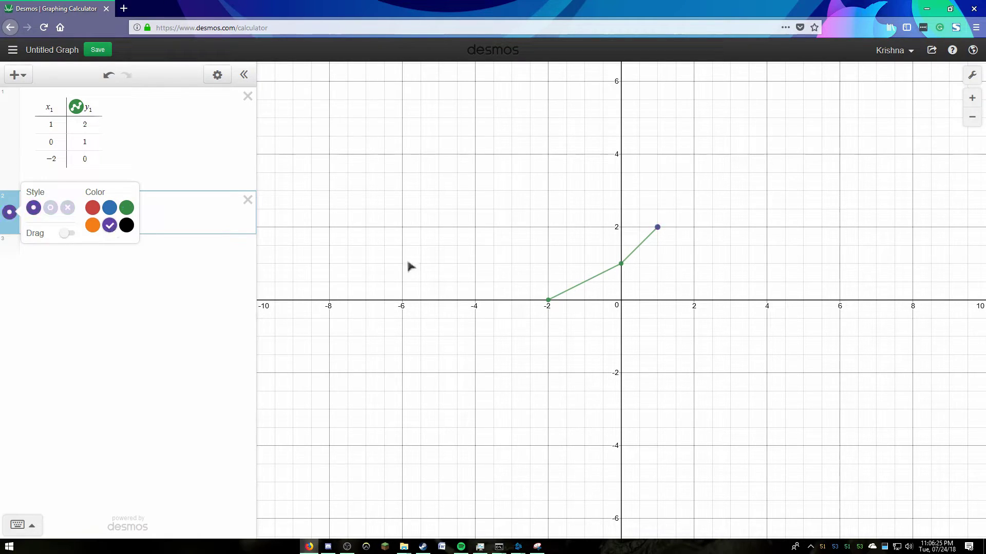
left_click(186, 286)
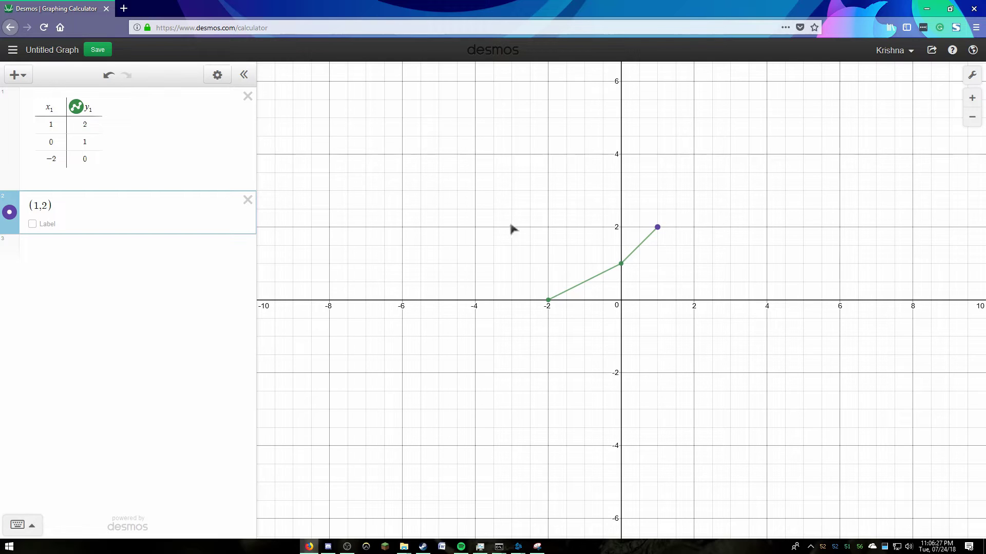
left_click(9, 212)
Turn on the label for point (1,2), replacing the text A with B.
left_click(32, 224)
left_click(117, 231)
type("A")
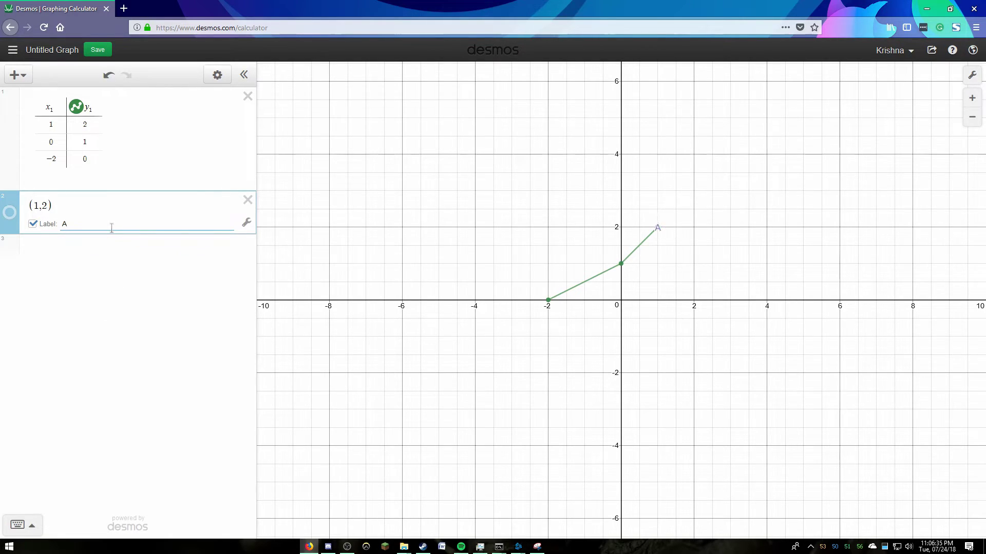
key("Escape")
type("B")
Place label B below the point (1,2) in a large font size.
left_click(248, 224)
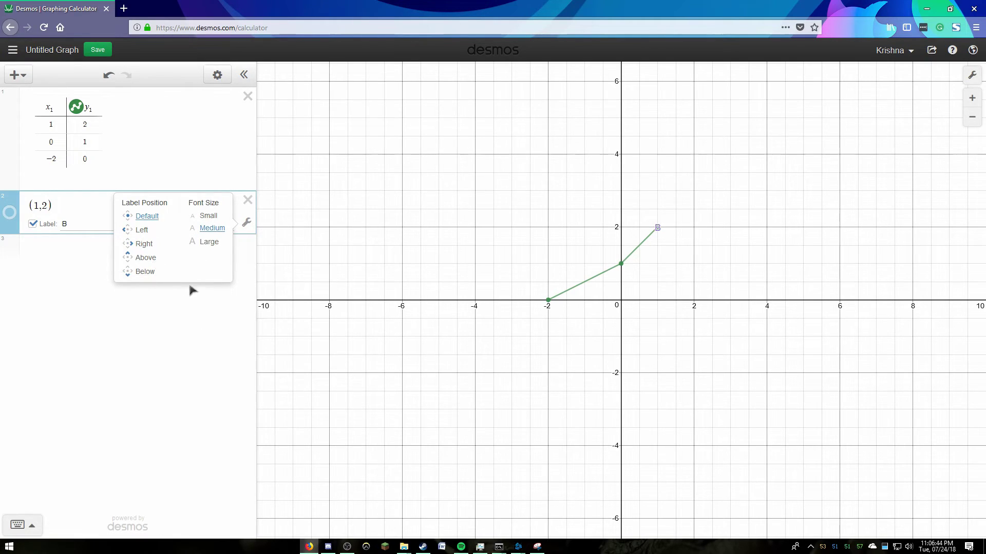
left_click(145, 257)
left_click(145, 271)
left_click(209, 241)
left_click(146, 322)
Colour the point (1,2) and its label B orange.
left_click(15, 216)
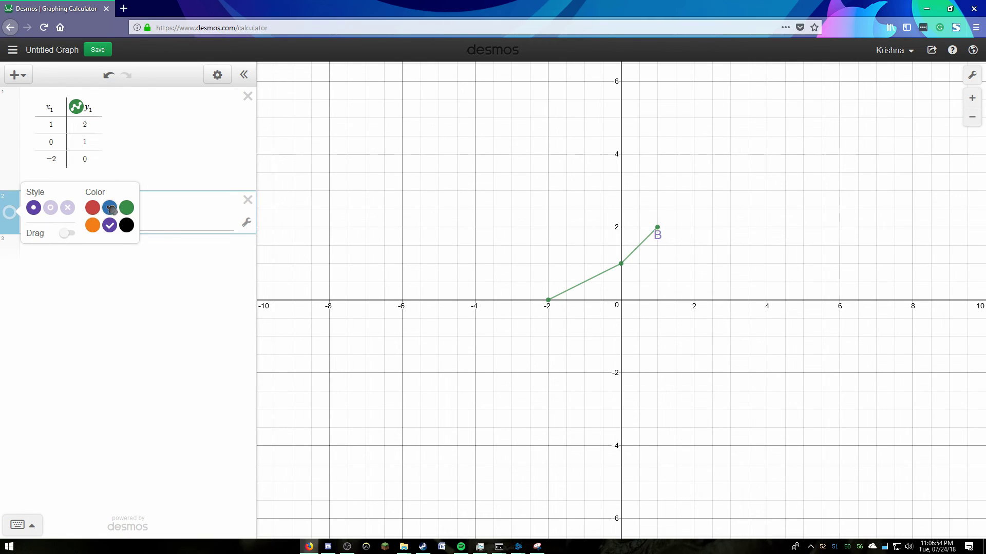
left_click(127, 225)
left_click(127, 208)
left_click(92, 225)
left_click(168, 327)
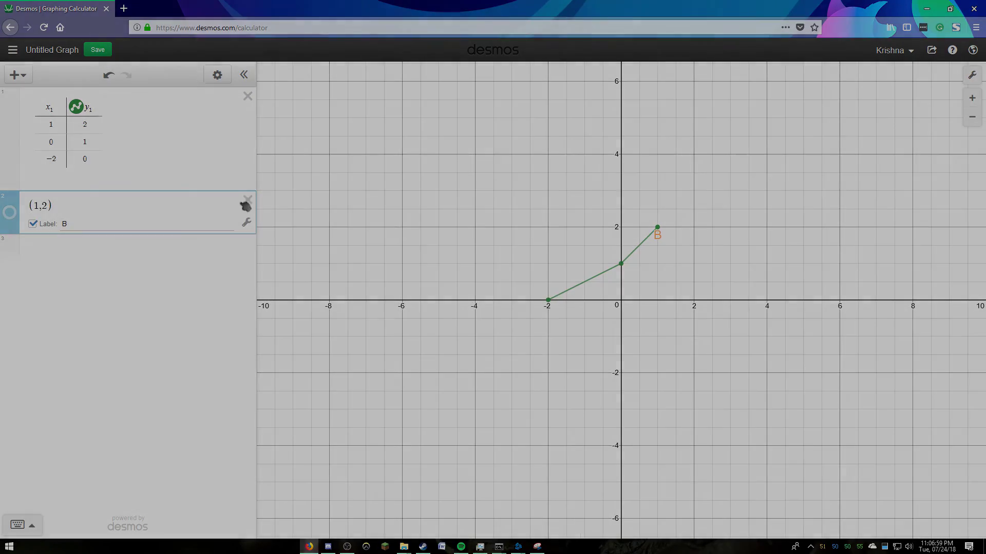